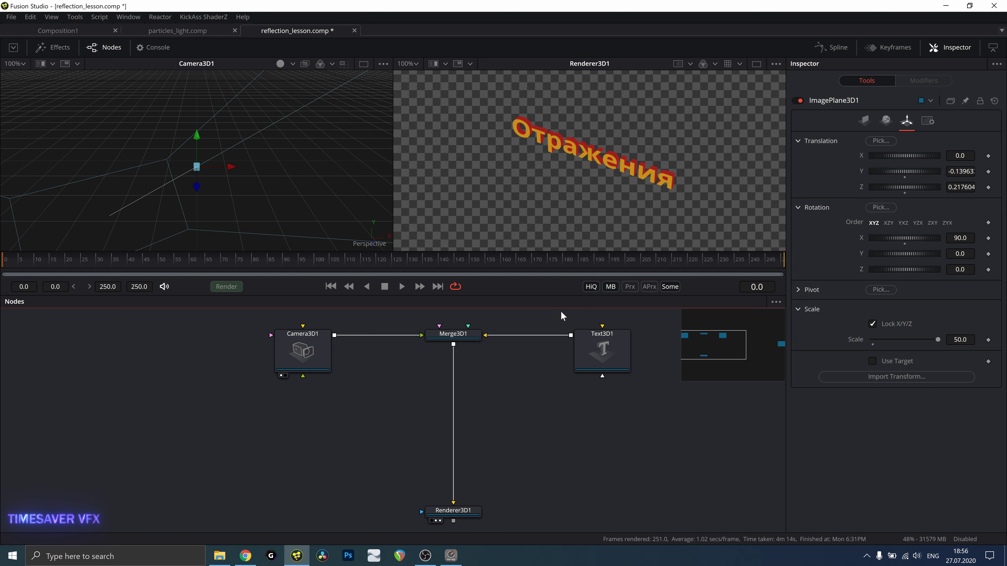
# Shift the Text3D1 node left and the Camera3D1 node right, toward Merge3D1
pyautogui.moveTo(585, 352); pyautogui.dragTo(566, 352)
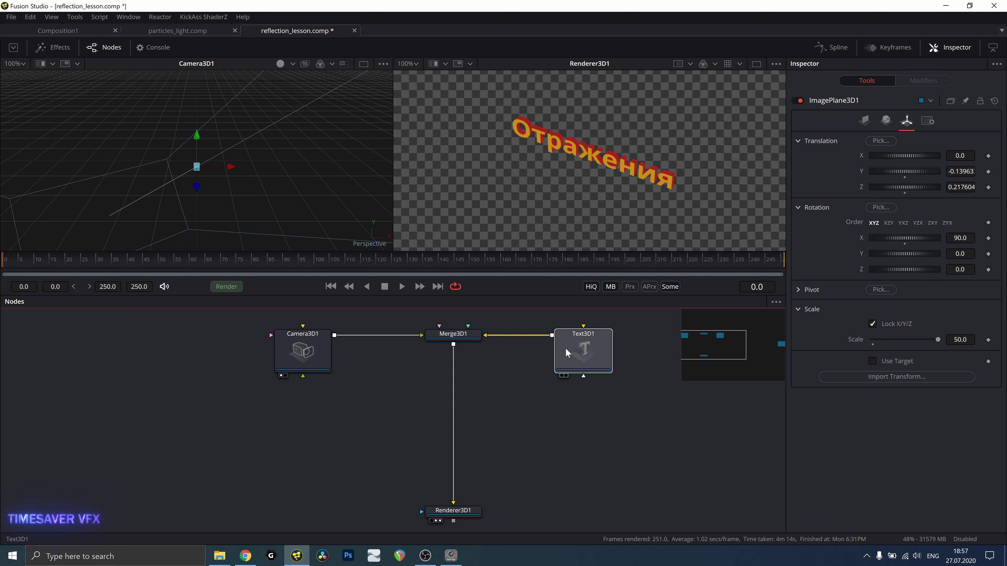
pyautogui.moveTo(298, 366)
pyautogui.mouseDown()
pyautogui.moveTo(324, 367)
pyautogui.moveTo(307, 366)
pyautogui.mouseUp()
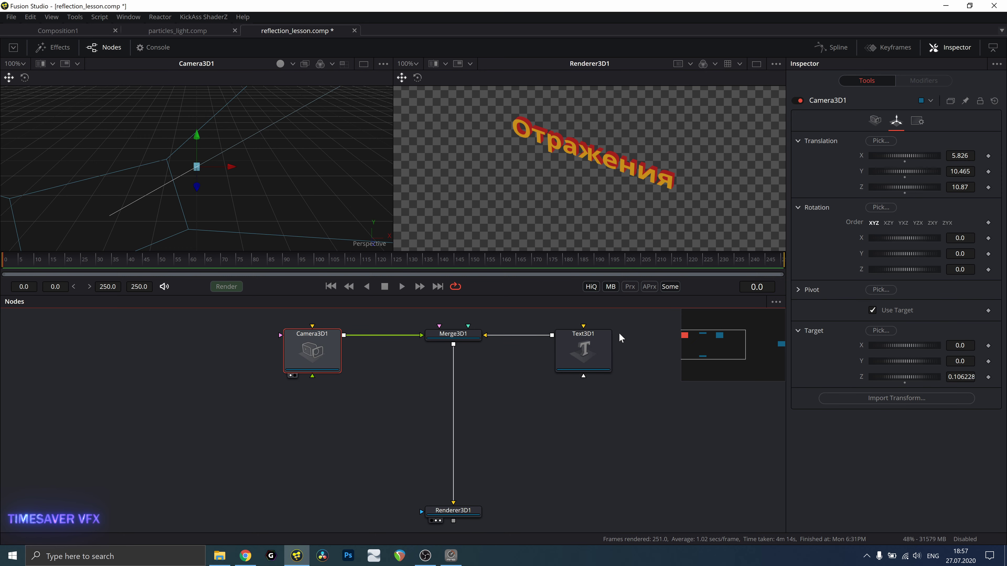
# Preview Text3D1, Merge3D1, Camera3D1 and then Renderer3D1 in the right viewer
pyautogui.moveTo(587, 347); pyautogui.dragTo(649, 120)
pyautogui.moveTo(453, 335); pyautogui.dragTo(597, 170)
pyautogui.press('2')
pyautogui.click(473, 513)
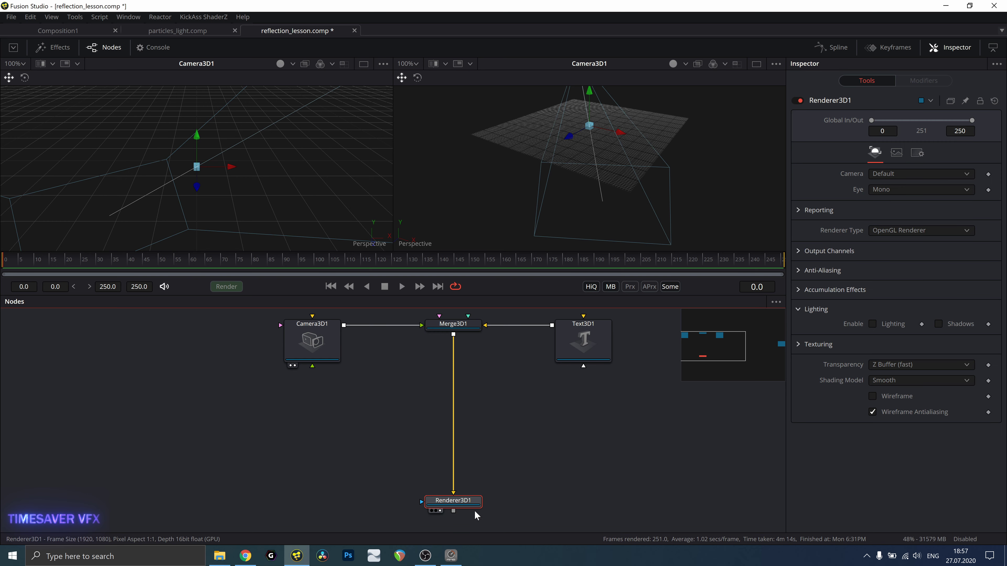
pyautogui.moveTo(469, 503); pyautogui.dragTo(570, 168)
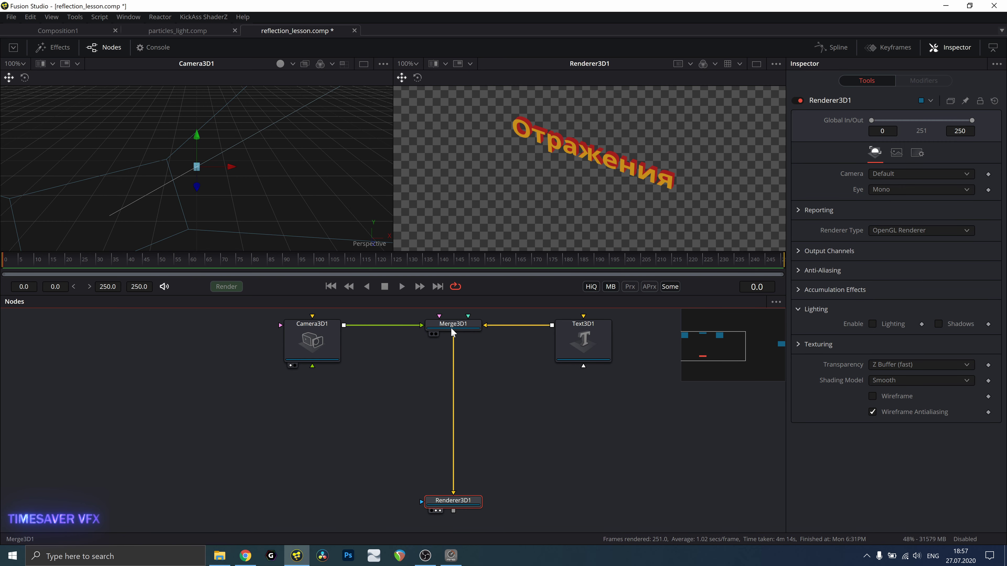
# Move Camera3D1 to Y 10.639, Z 10.15 and spread the camera and text nodes apart
pyautogui.moveTo(920, 186)
pyautogui.mouseDown()
pyautogui.moveTo(924, 202)
pyautogui.moveTo(920, 176)
pyautogui.mouseUp()
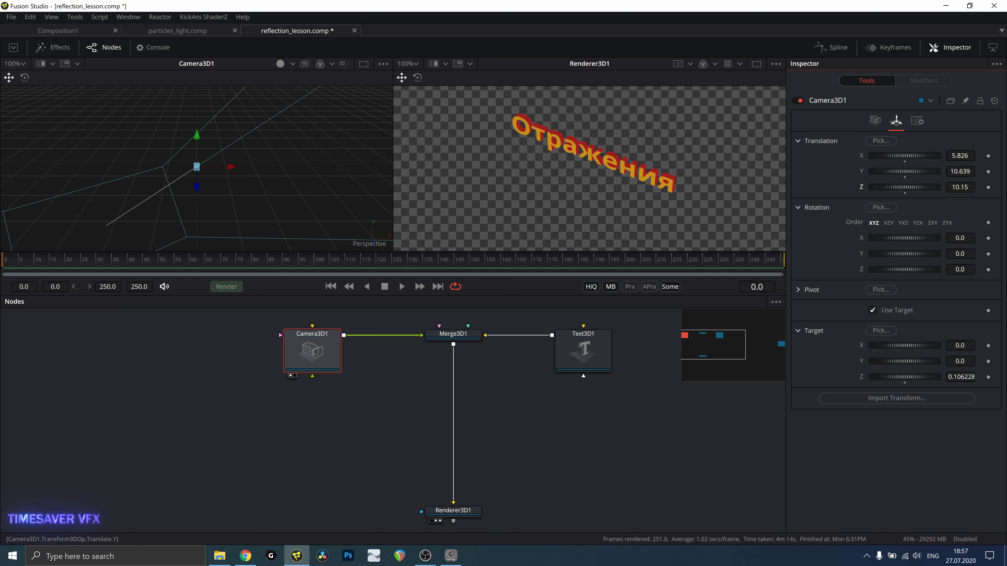
pyautogui.moveTo(308, 349); pyautogui.dragTo(225, 349)
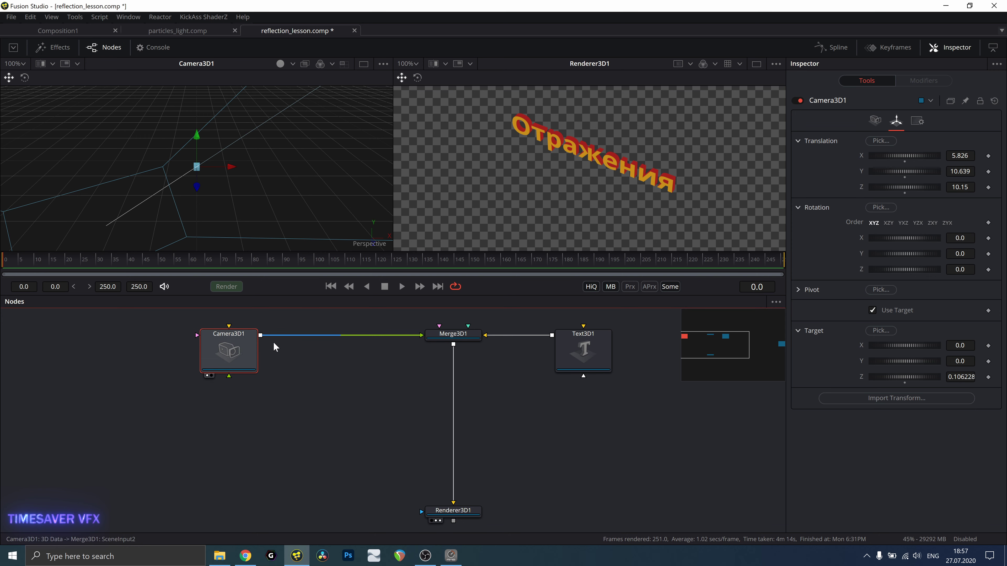
pyautogui.click(373, 421)
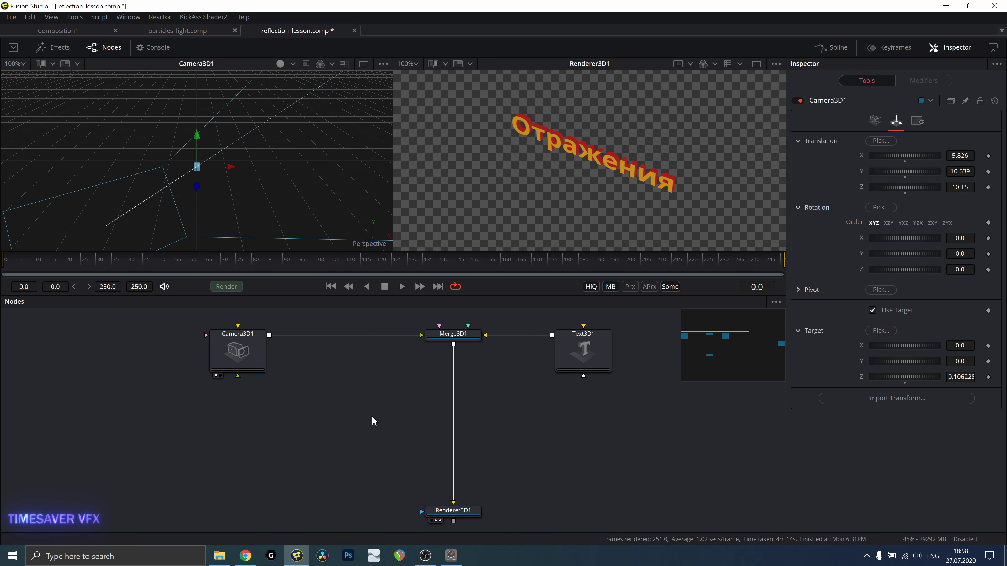
pyautogui.moveTo(600, 348); pyautogui.dragTo(648, 348)
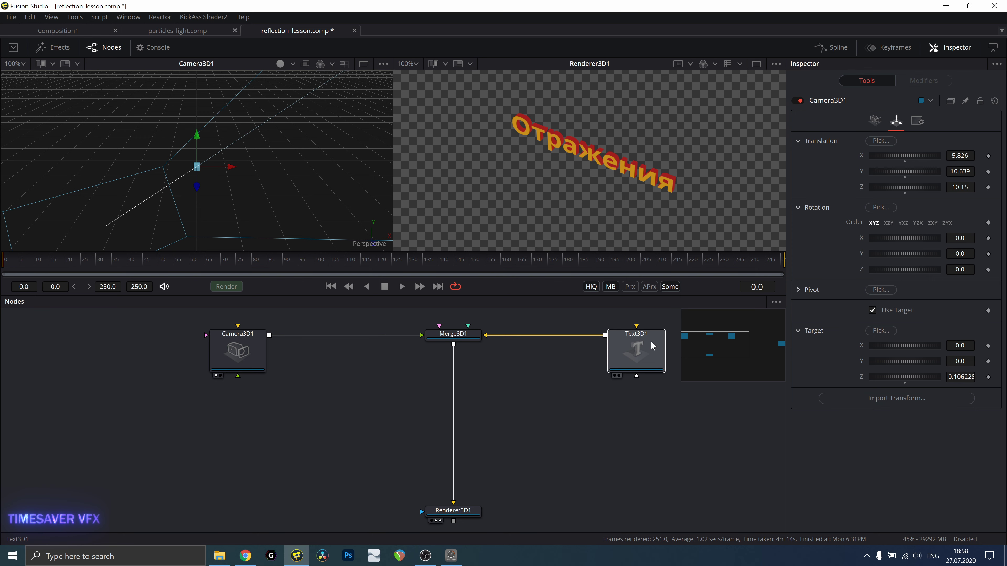
pyautogui.click(513, 441)
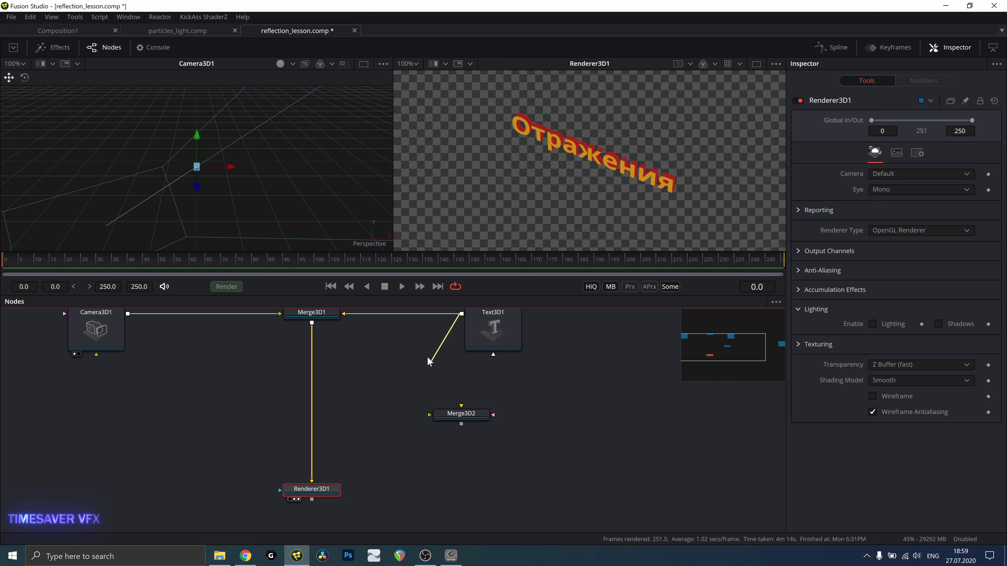
# Wire Text3D1 and Camera3D1 outputs into Merge3D2 and place Text3D1 between the merges
pyautogui.moveTo(474, 413); pyautogui.dragTo(460, 412)
pyautogui.moveTo(462, 313); pyautogui.dragTo(441, 416)
pyautogui.moveTo(128, 314)
pyautogui.mouseDown()
pyautogui.moveTo(436, 412)
pyautogui.moveTo(127, 465)
pyautogui.mouseUp()
pyautogui.moveTo(481, 332)
pyautogui.mouseDown()
pyautogui.moveTo(210, 381)
pyautogui.moveTo(223, 362)
pyautogui.mouseUp()
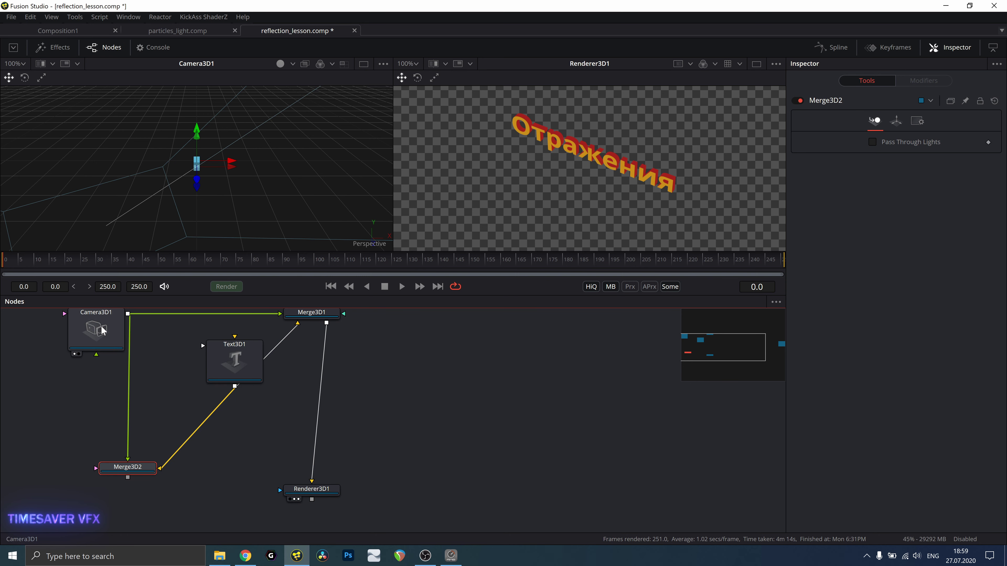
pyautogui.click(78, 416)
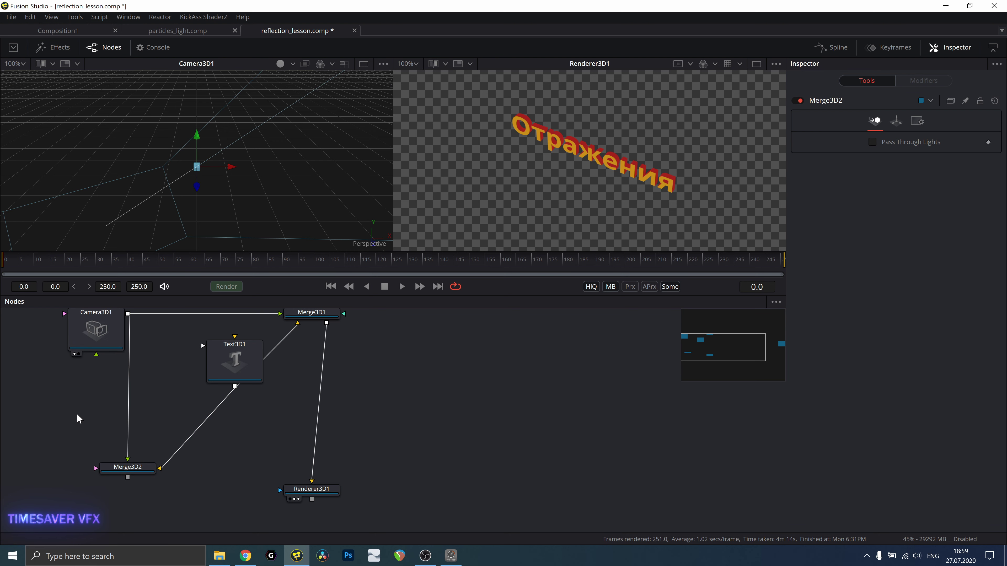
# Insert a Transform3D node between Camera3D1 and Merge3D2 via tool search 'transf'
pyautogui.hotkey('shift', 'space')
pyautogui.write('transf')
pyautogui.press('Return')
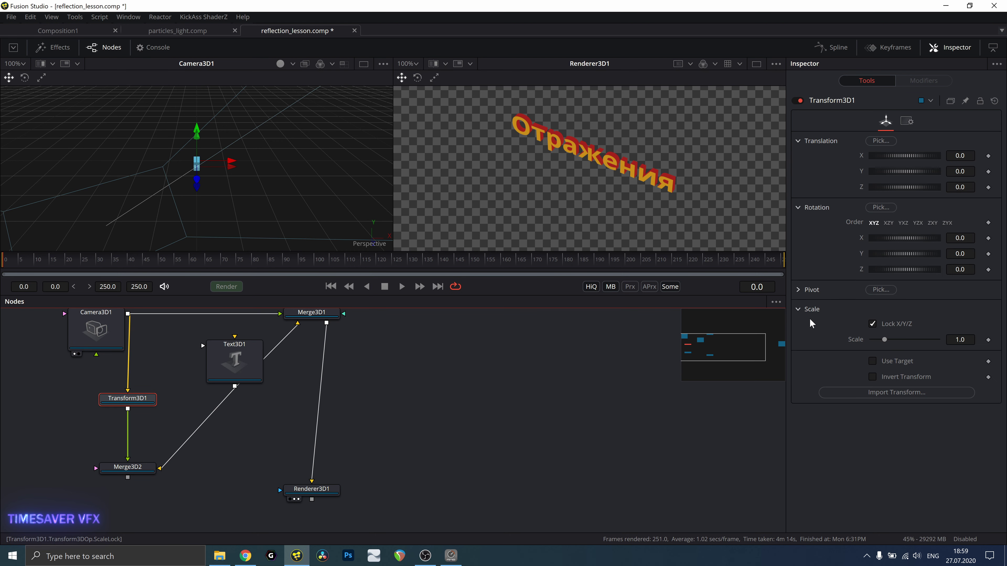
# Unlock Transform3D1's X/Y/Z scale, set Scale Y to -1, and nudge Renderer3D1 and Merge3D2
pyautogui.click(871, 324)
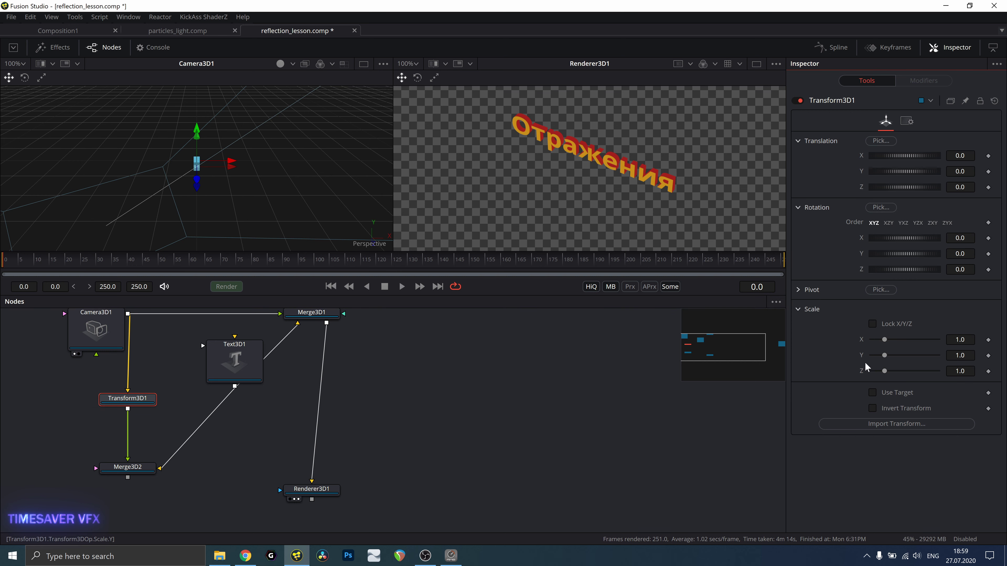
pyautogui.click(960, 355)
pyautogui.moveTo(311, 489); pyautogui.dragTo(324, 489)
pyautogui.click(143, 469)
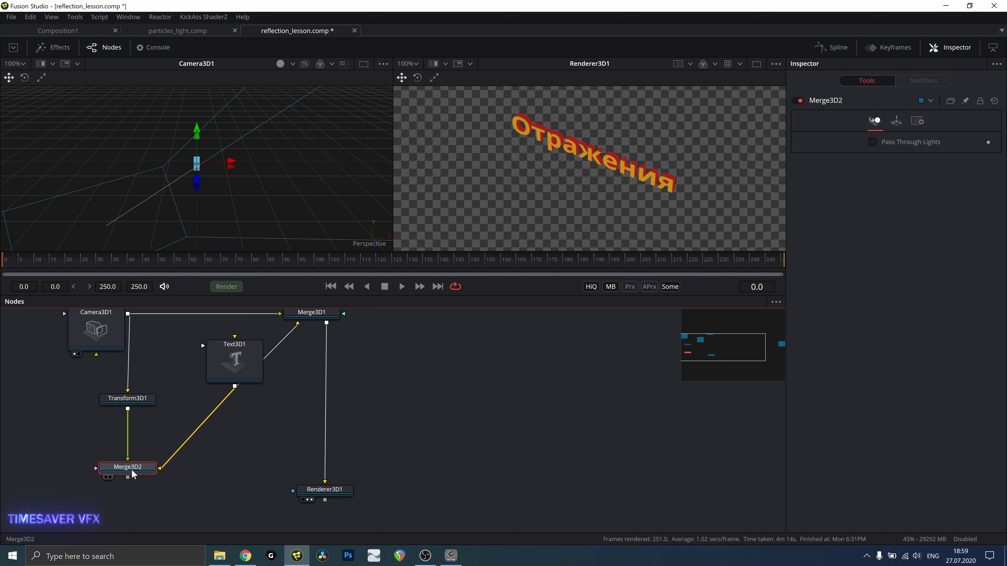
pyautogui.moveTo(132, 474); pyautogui.dragTo(133, 462)
pyautogui.hotkey('shift', 'space')
# Add a Renderer3D2 after Merge3D2 and switch it to the OpenGL renderer
pyautogui.write('ren')
pyautogui.press('Return')
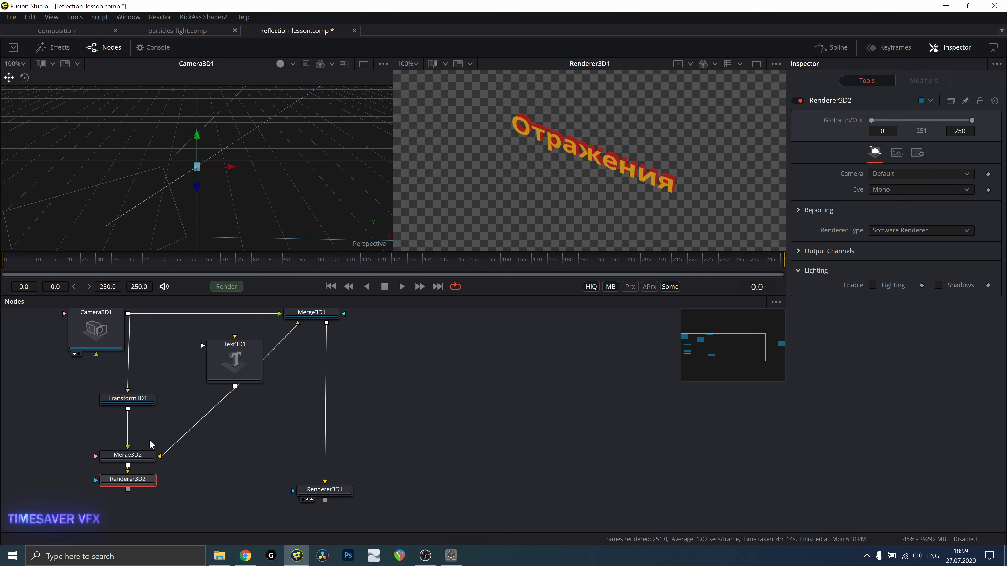
pyautogui.click(896, 230)
pyautogui.click(894, 211)
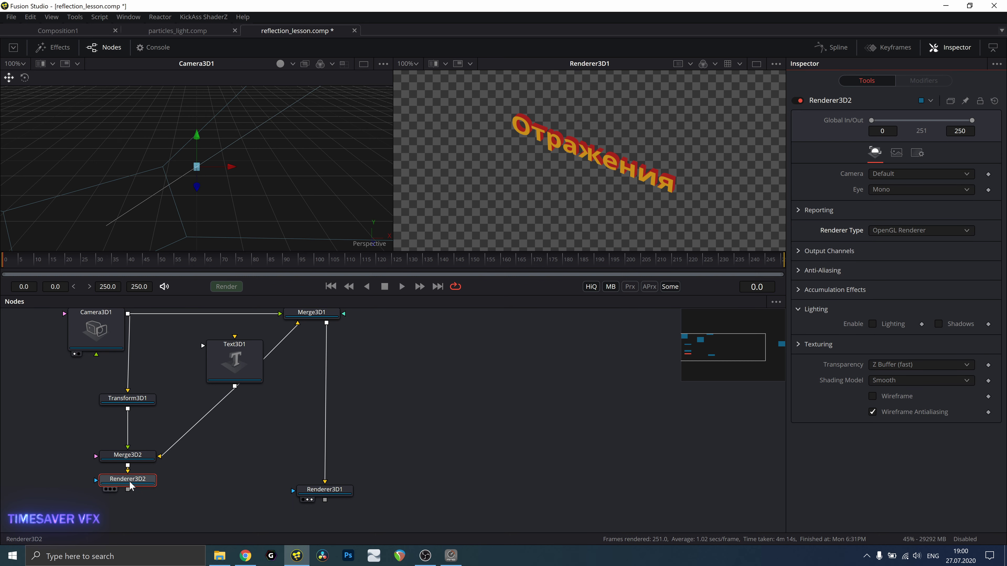
# Add a 2D Merge node beside Renderer3D1 using tool search 'merge'
pyautogui.click(325, 489)
pyautogui.moveTo(361, 489); pyautogui.dragTo(576, 468)
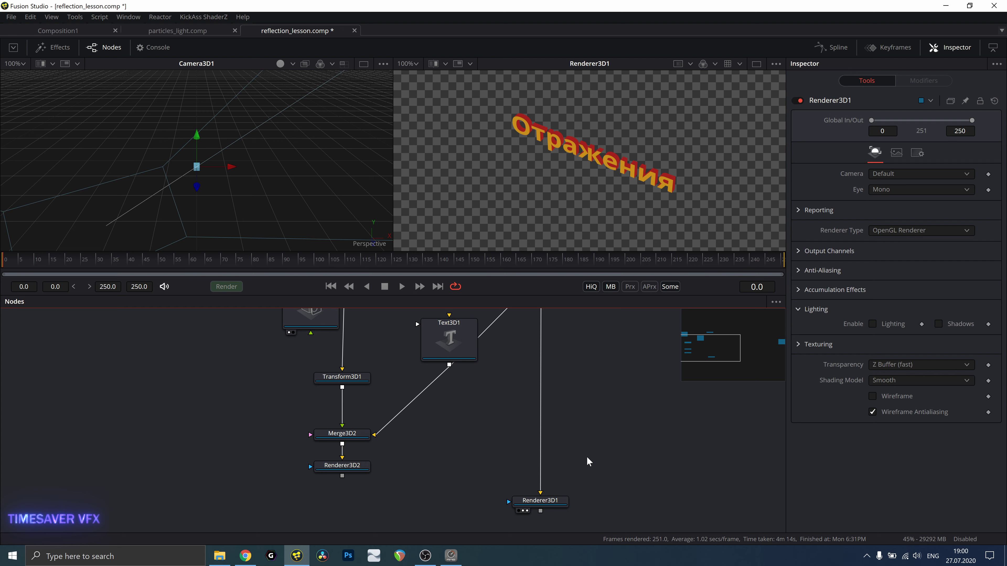
pyautogui.hotkey('shift', 'space')
pyautogui.write('merge')
pyautogui.press('Return')
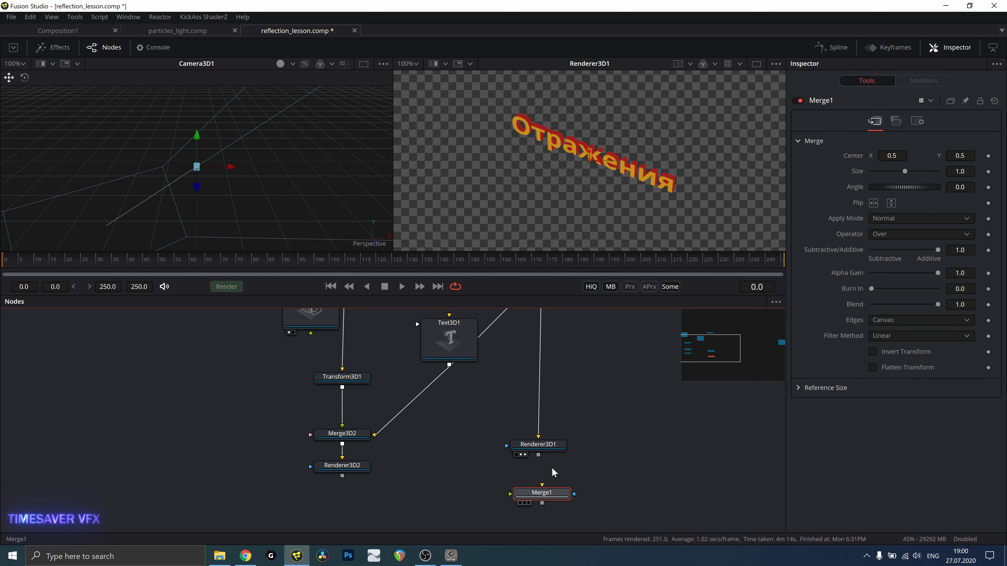
# Feed Renderer3D1 and Renderer3D2 into Merge1 and view Merge1 in the right viewer
pyautogui.click(538, 444)
pyautogui.moveTo(540, 457)
pyautogui.mouseDown()
pyautogui.moveTo(543, 487)
pyautogui.moveTo(528, 503)
pyautogui.mouseUp()
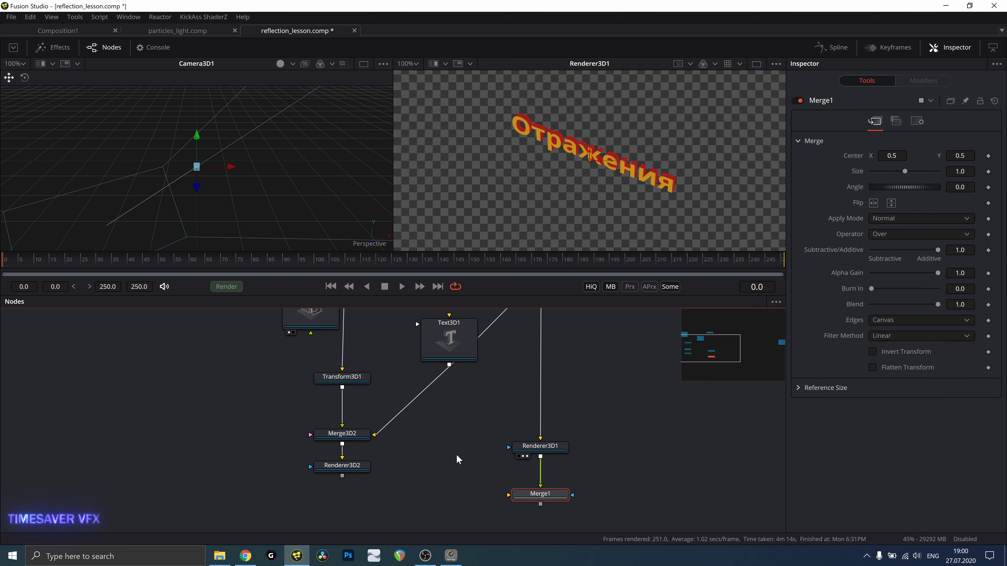
pyautogui.moveTo(342, 476); pyautogui.dragTo(510, 494)
pyautogui.moveTo(372, 473); pyautogui.dragTo(372, 502)
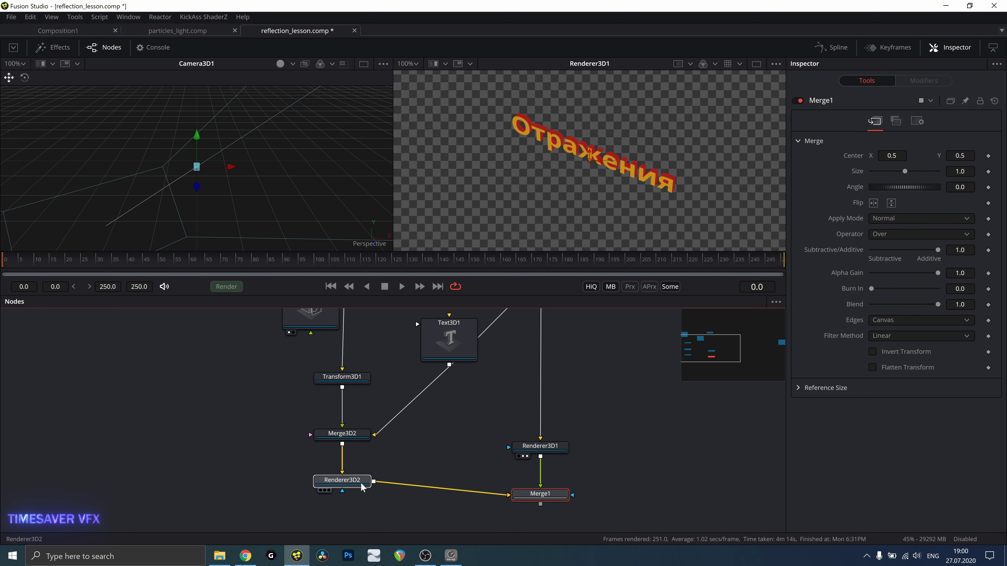
pyautogui.click(551, 497)
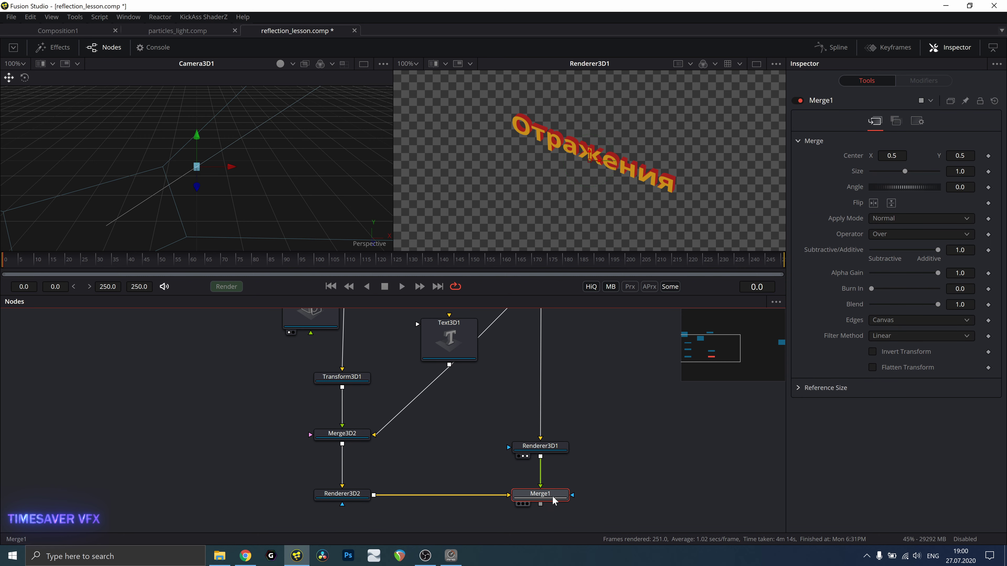
pyautogui.press('2')
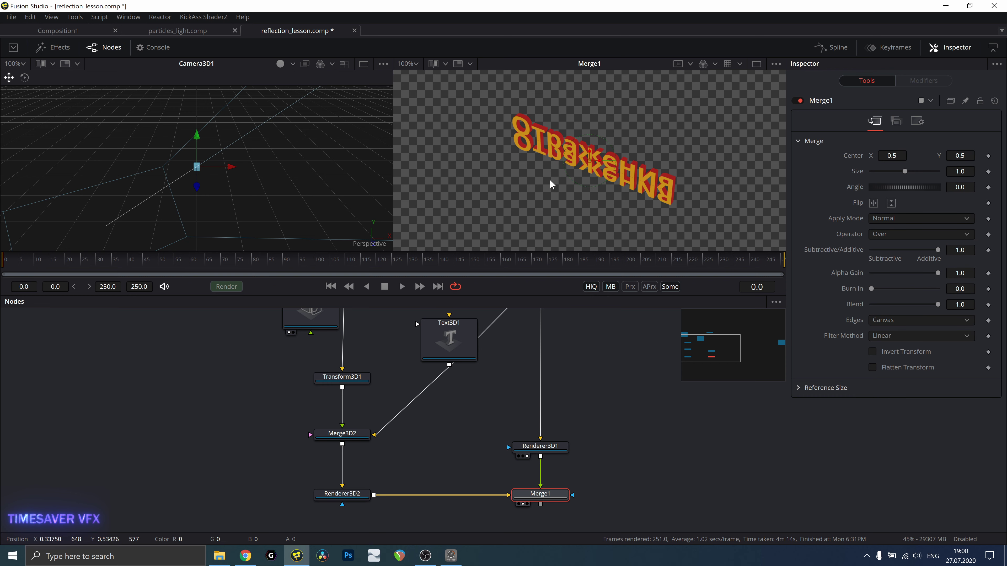
# Reposition Camera3D1 to X 7.42, Y 8.929, then check Transform3D1's -1 Y scale
pyautogui.moveTo(707, 353); pyautogui.dragTo(710, 345)
pyautogui.click(297, 373)
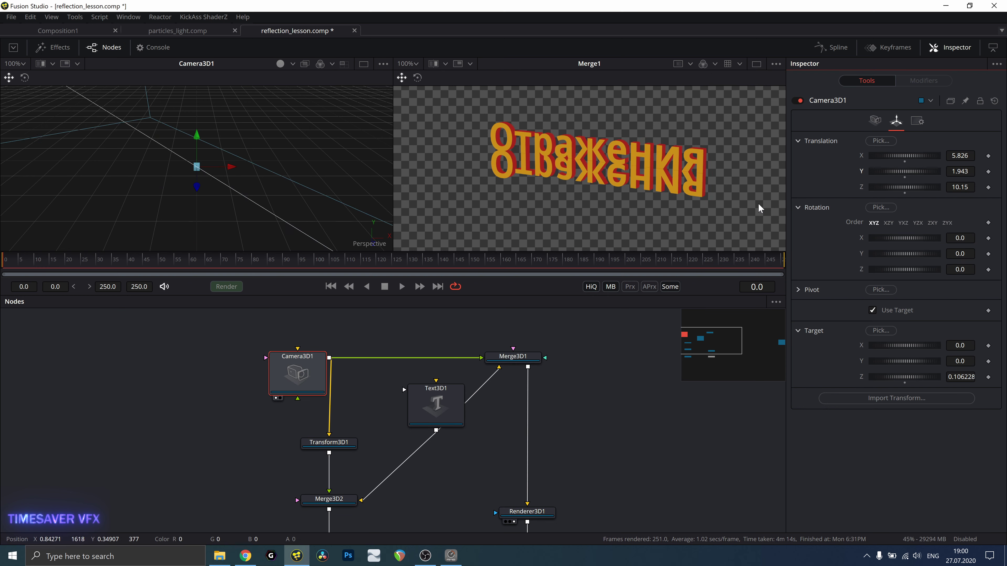
pyautogui.hotkey('ctrl', 'z')
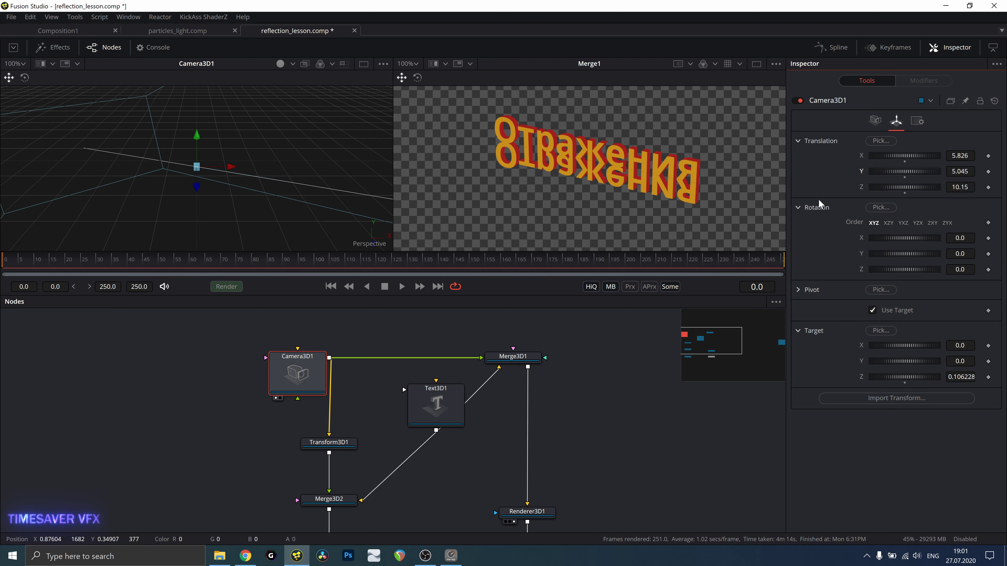
pyautogui.hotkey('ctrl', 'z')
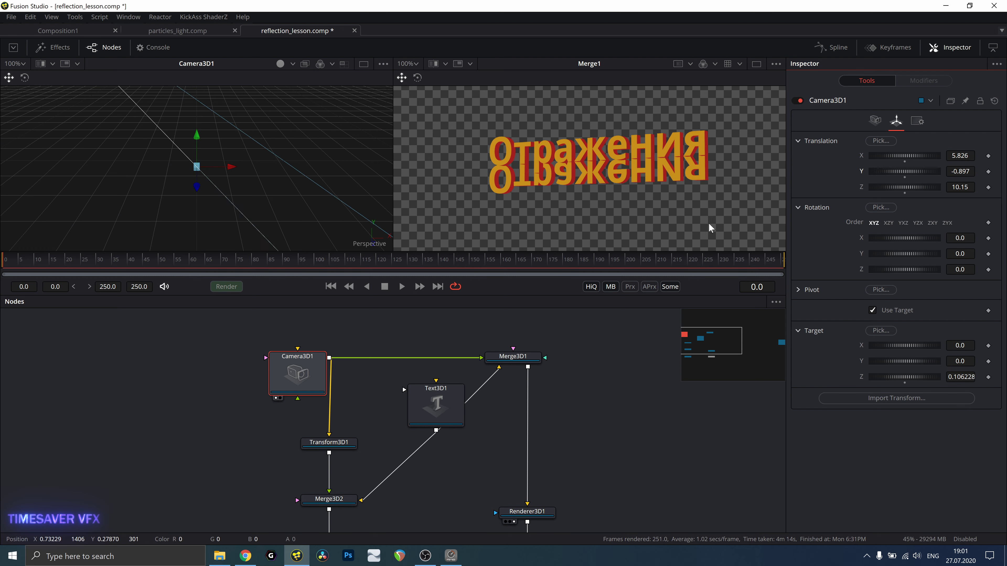
pyautogui.hotkey('ctrl', 'z')
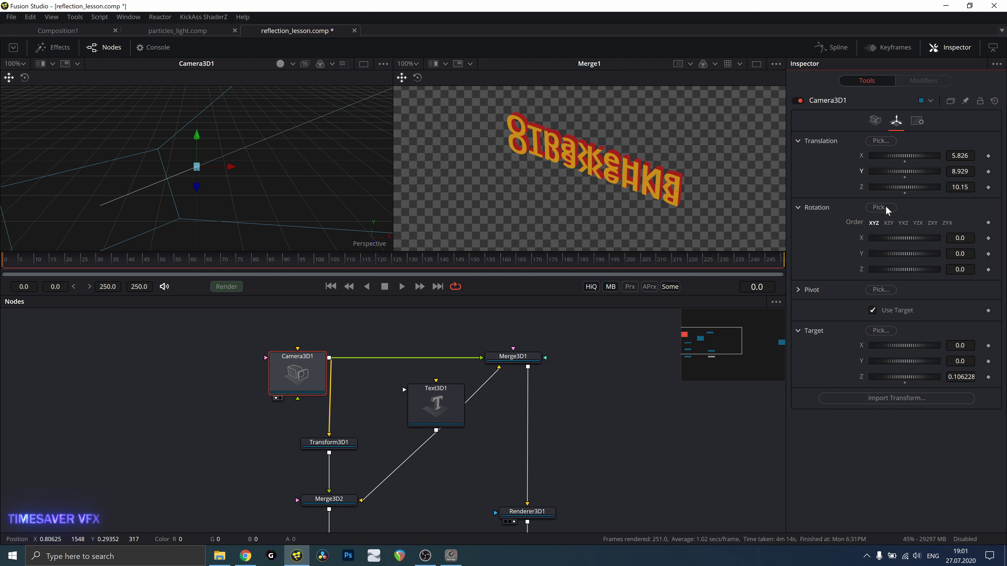
pyautogui.moveTo(914, 156)
pyautogui.mouseDown()
pyautogui.moveTo(890, 155)
pyautogui.moveTo(943, 170)
pyautogui.mouseUp()
pyautogui.scroll(-2, 317, 436)
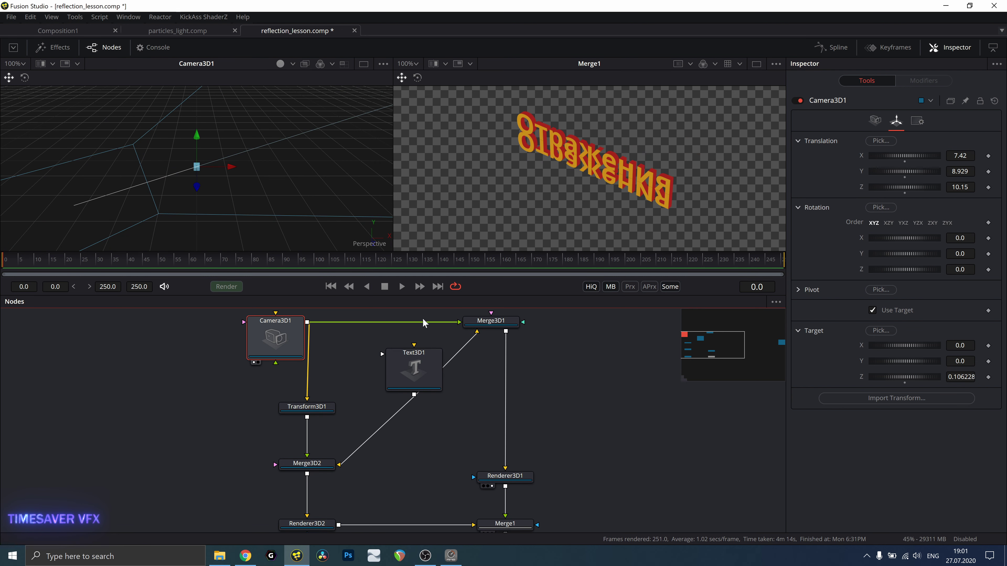
pyautogui.click(309, 414)
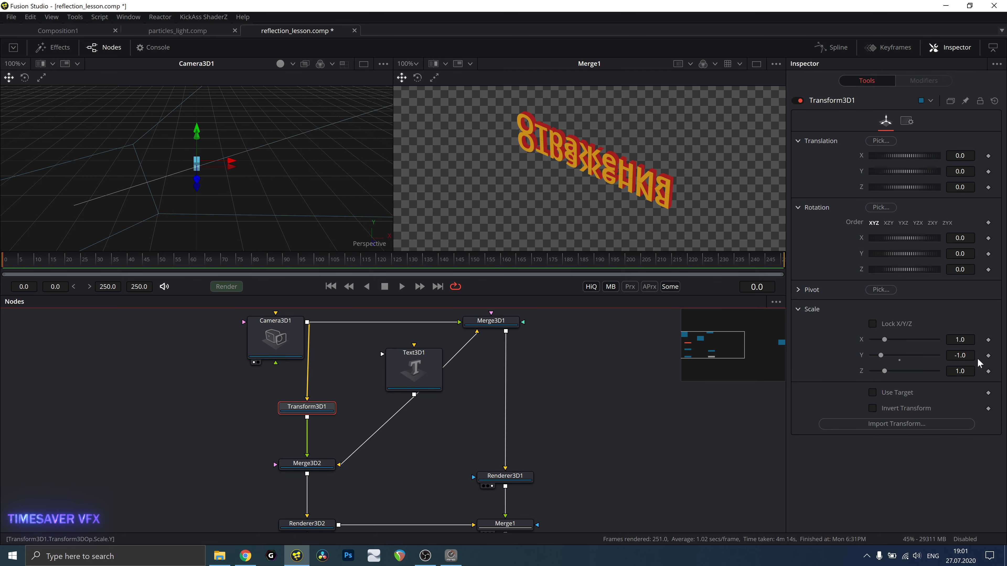
# Show Renderer3D2's flipped text in the left viewer and Merge1 in the right viewer
pyautogui.click(307, 463)
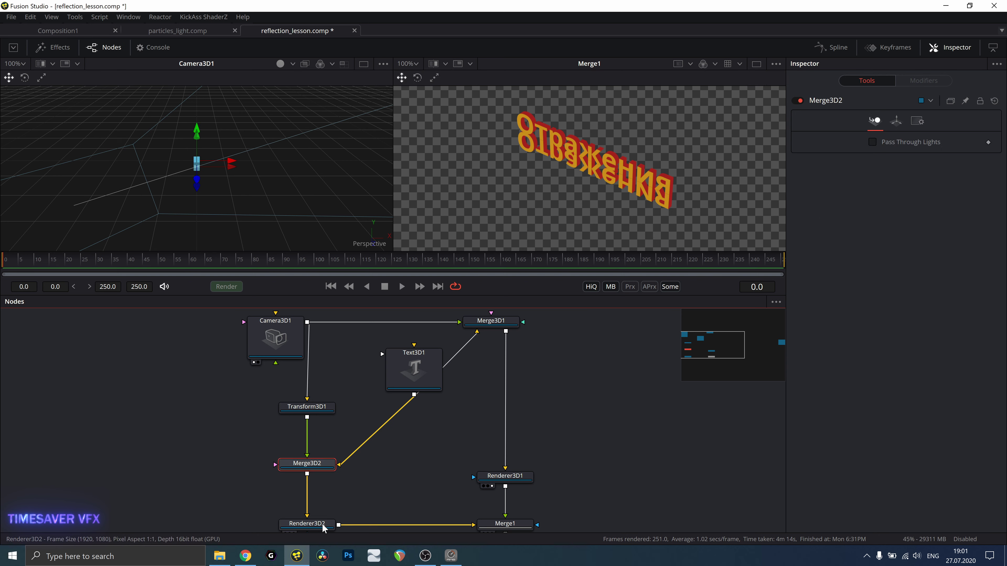
pyautogui.scroll(-1, 317, 496)
pyautogui.click(307, 501)
pyautogui.press('1')
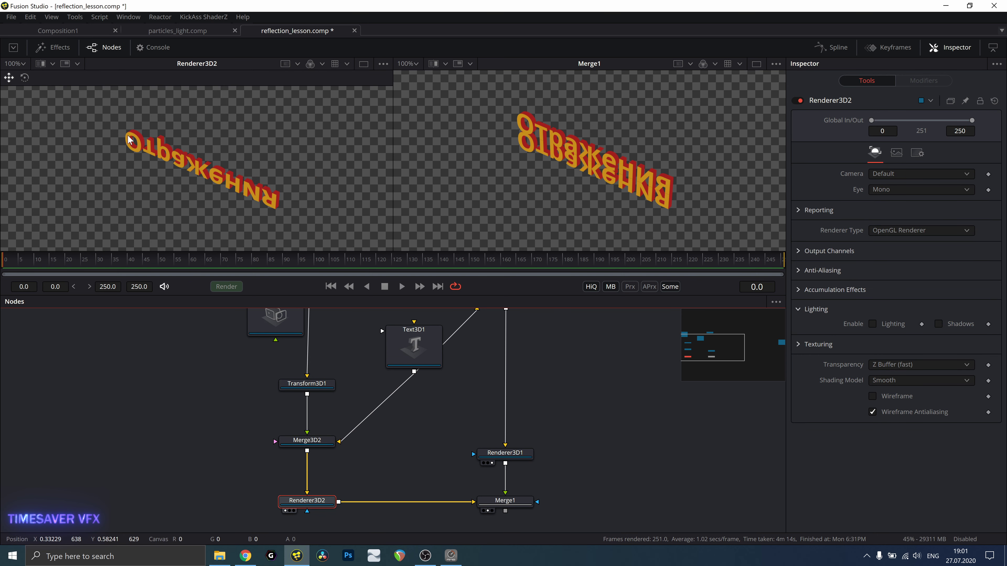
pyautogui.moveTo(702, 343); pyautogui.dragTo(708, 349)
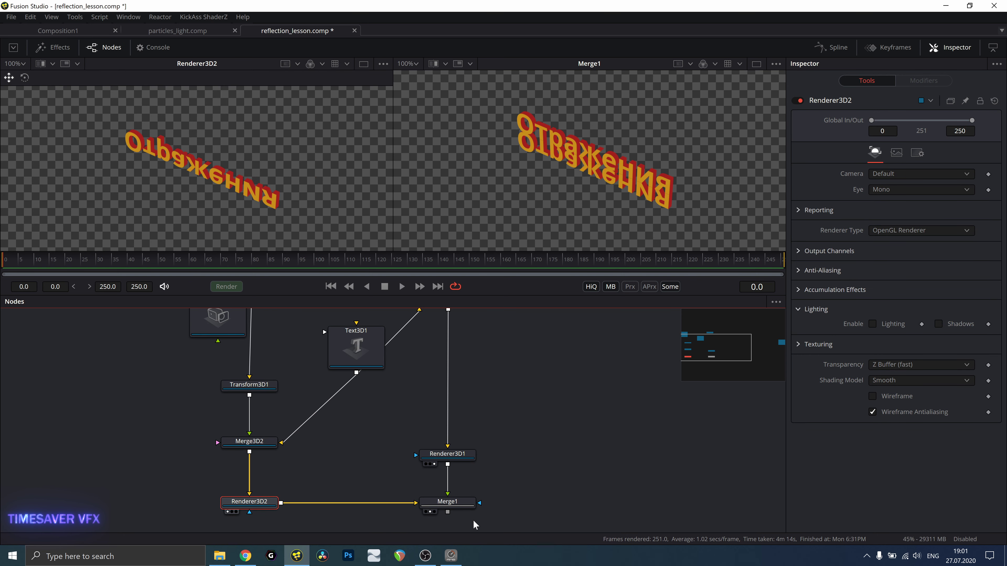
pyautogui.click(448, 500)
pyautogui.press('2')
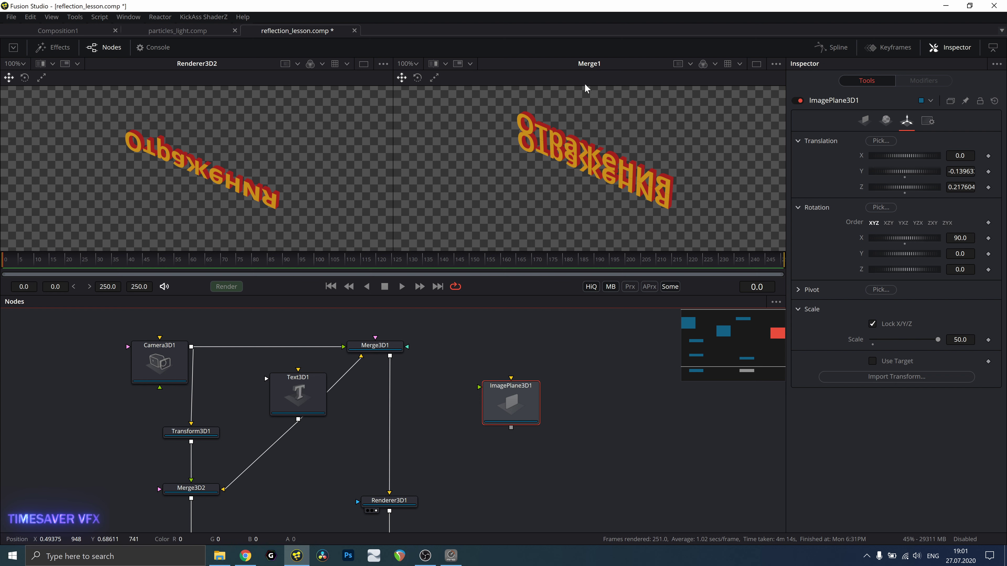
# Connect ImagePlane3D1 into Merge3D1 and lower its Diffuse Opacity to 0.465
pyautogui.moveTo(510, 408)
pyautogui.mouseDown()
pyautogui.moveTo(508, 417)
pyautogui.moveTo(390, 348)
pyautogui.mouseUp()
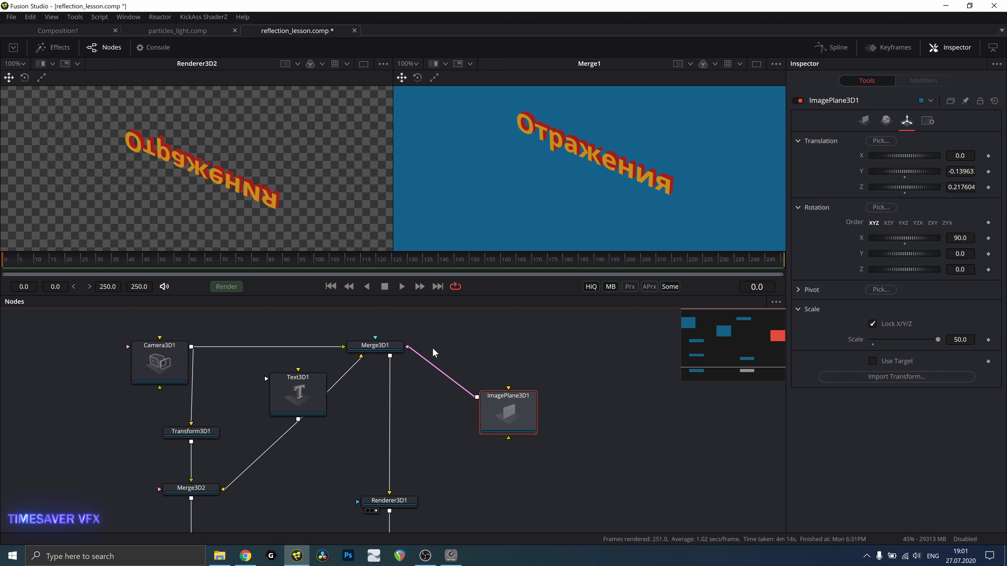
pyautogui.moveTo(938, 334); pyautogui.dragTo(902, 338)
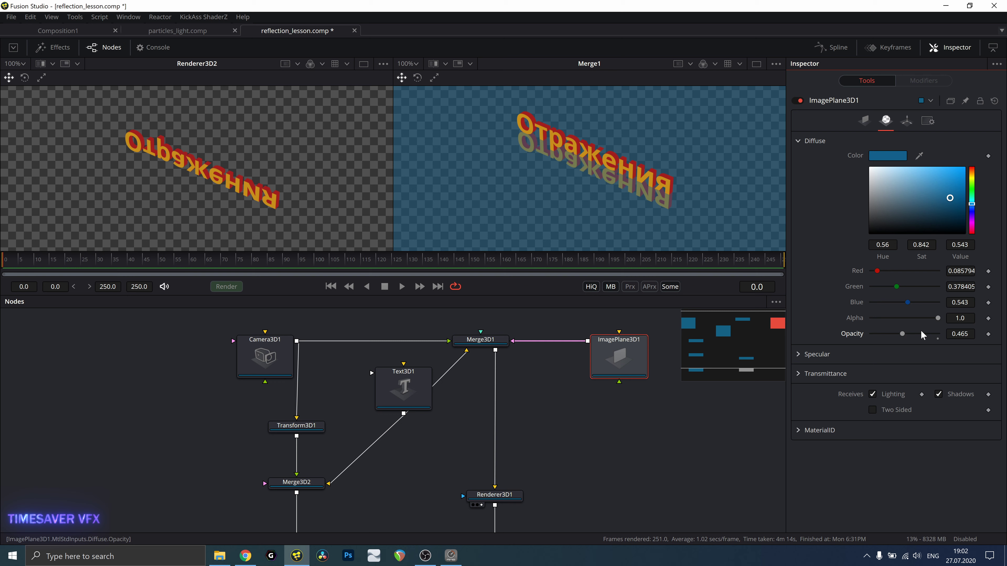
pyautogui.click(264, 357)
pyautogui.moveTo(721, 341)
pyautogui.mouseDown()
pyautogui.moveTo(738, 337)
pyautogui.moveTo(735, 347)
pyautogui.mouseUp()
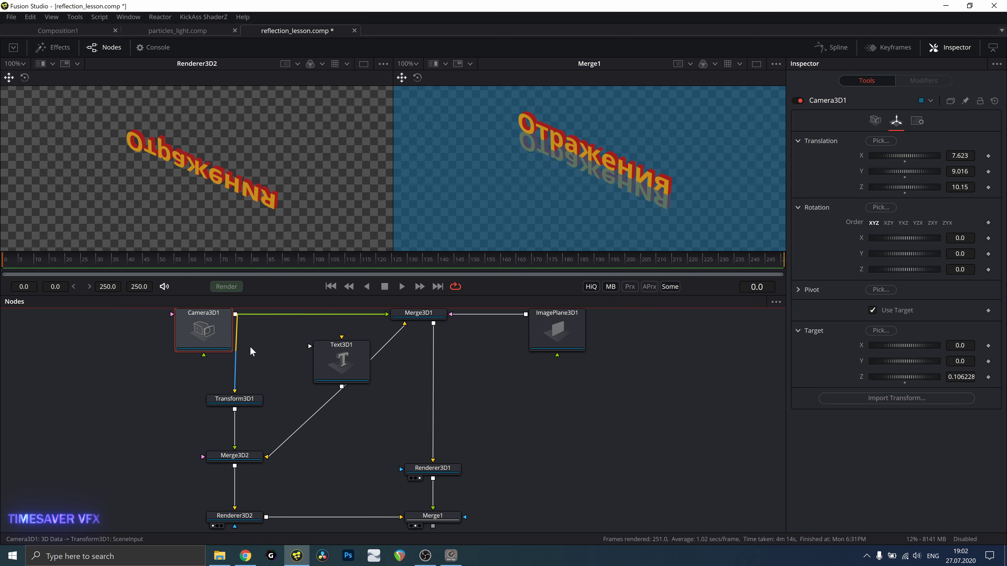
# Add a Shape3D cube node below Text3D1 via tool search 'shape'
pyautogui.scroll(2, 507, 348)
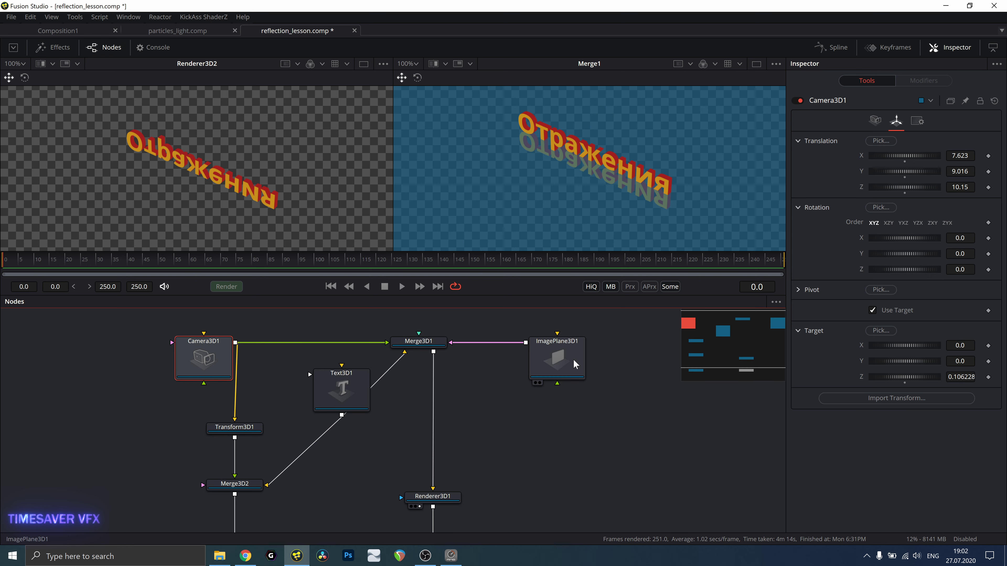
pyautogui.moveTo(341, 391); pyautogui.dragTo(335, 393)
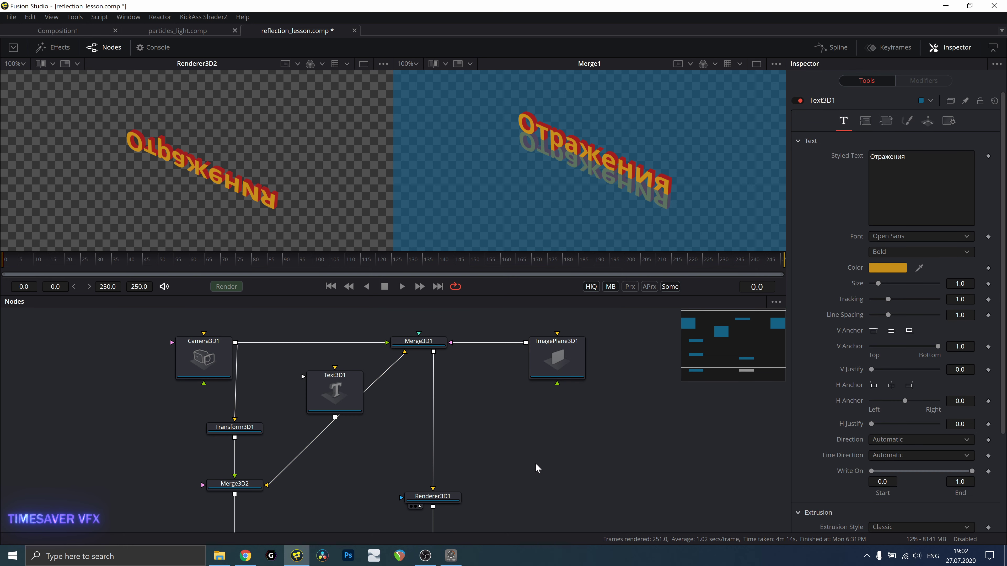
pyautogui.hotkey('shift', 'space')
pyautogui.write('shape')
pyautogui.press('Return')
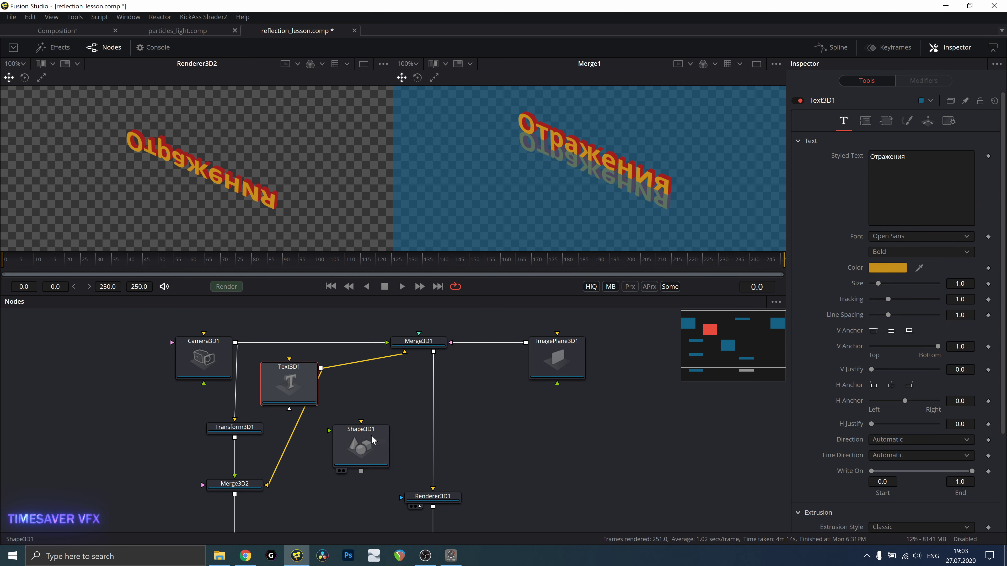
pyautogui.moveTo(375, 426); pyautogui.dragTo(375, 432)
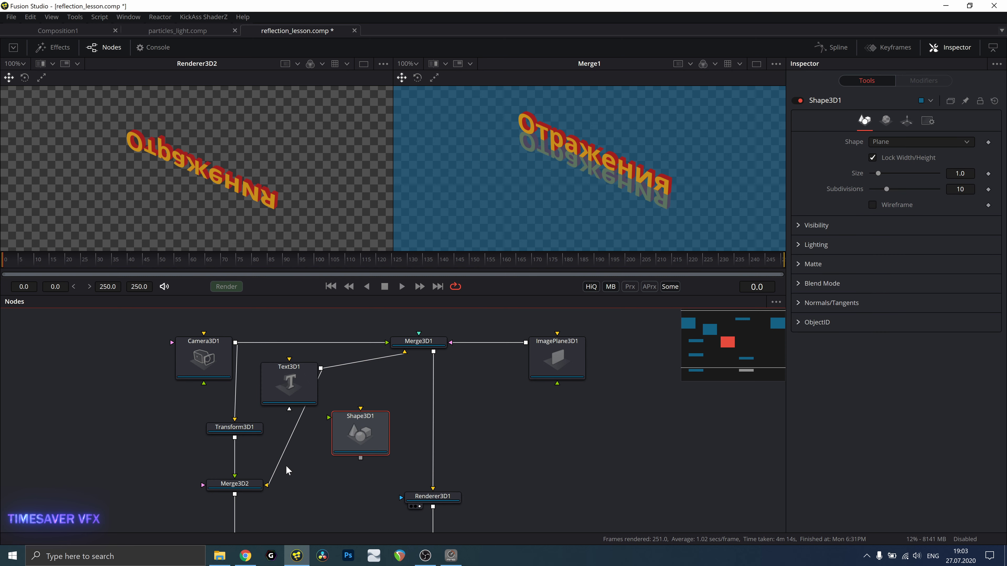
# Connect the cube to Merge3D1, raise its Translation Y, and lower Camera3D1 to Y 9.711
pyautogui.moveTo(418, 333); pyautogui.dragTo(360, 433)
pyautogui.click(906, 121)
pyautogui.moveTo(903, 171); pyautogui.dragTo(939, 174)
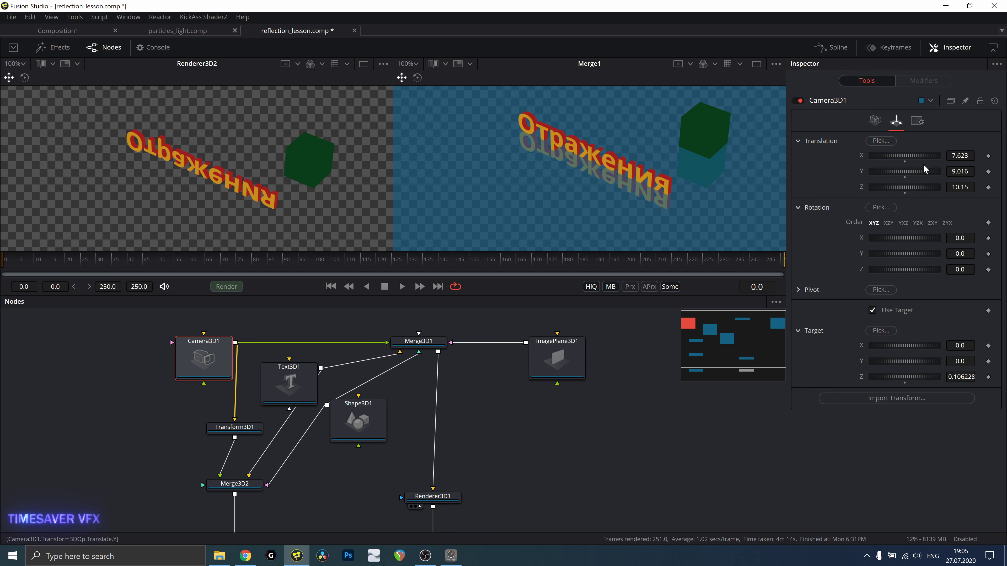
pyautogui.moveTo(920, 175)
pyautogui.mouseDown()
pyautogui.moveTo(908, 177)
pyautogui.moveTo(921, 172)
pyautogui.moveTo(930, 184)
pyautogui.moveTo(910, 174)
pyautogui.mouseUp()
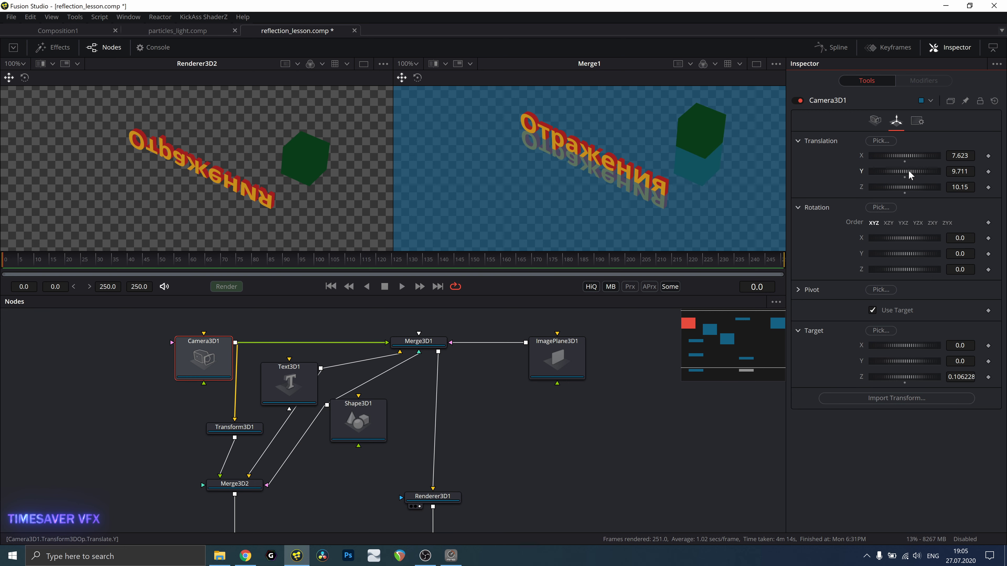